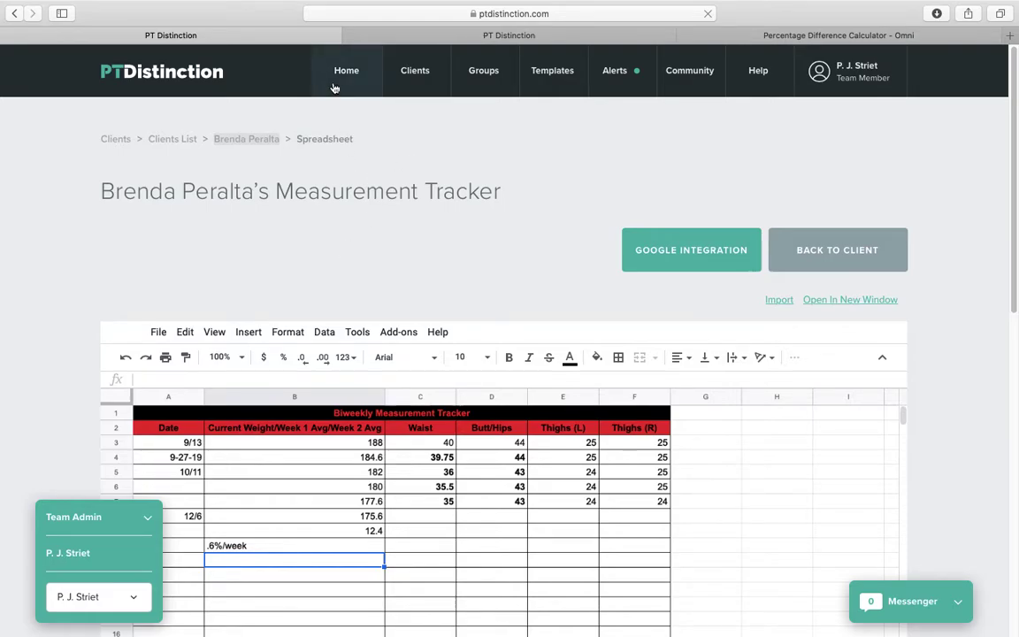
Close the Omni percentage difference calculator tab and go back to the Measurement Tracker spreadsheet.
left_click(400, 42)
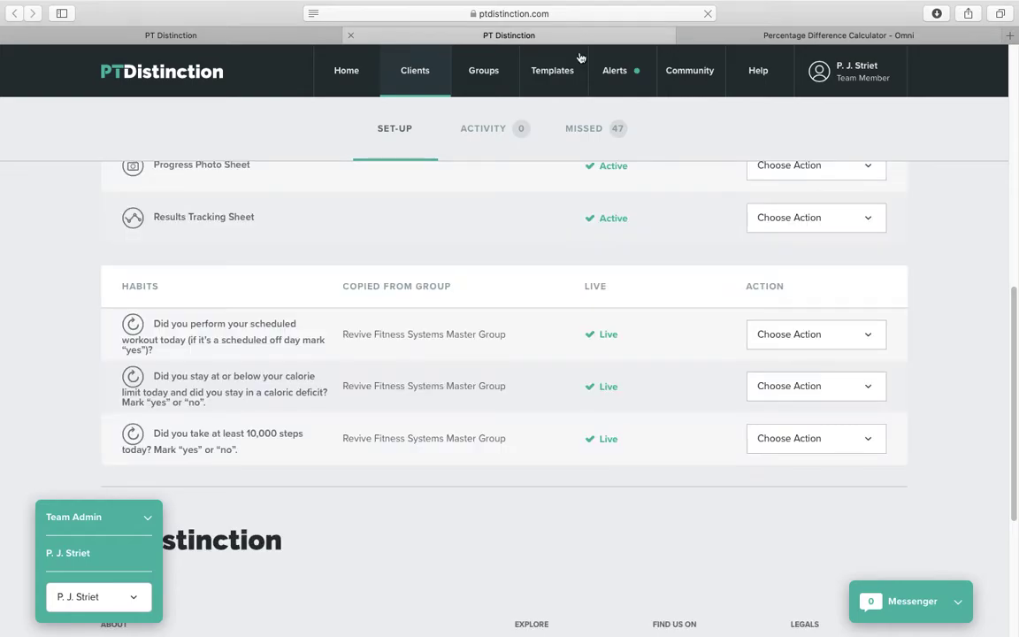
left_click(746, 39)
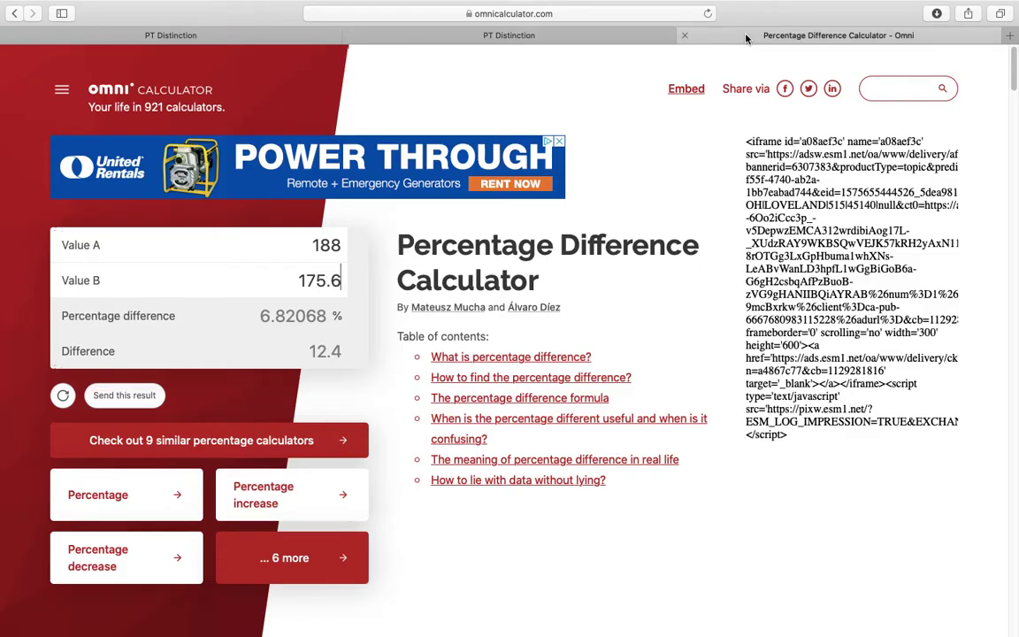
left_click(689, 39)
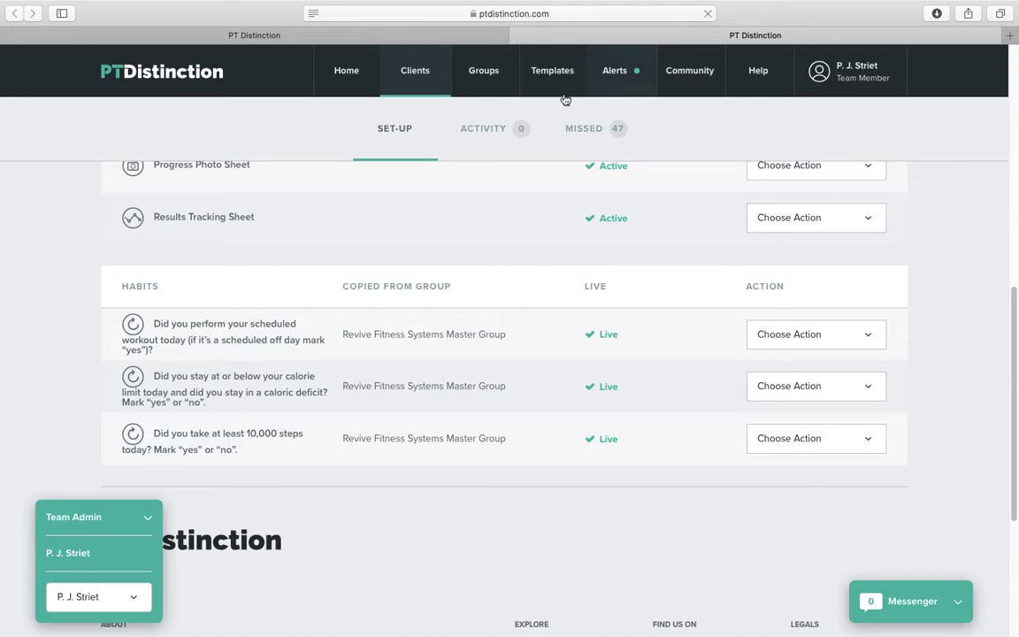
left_click(411, 36)
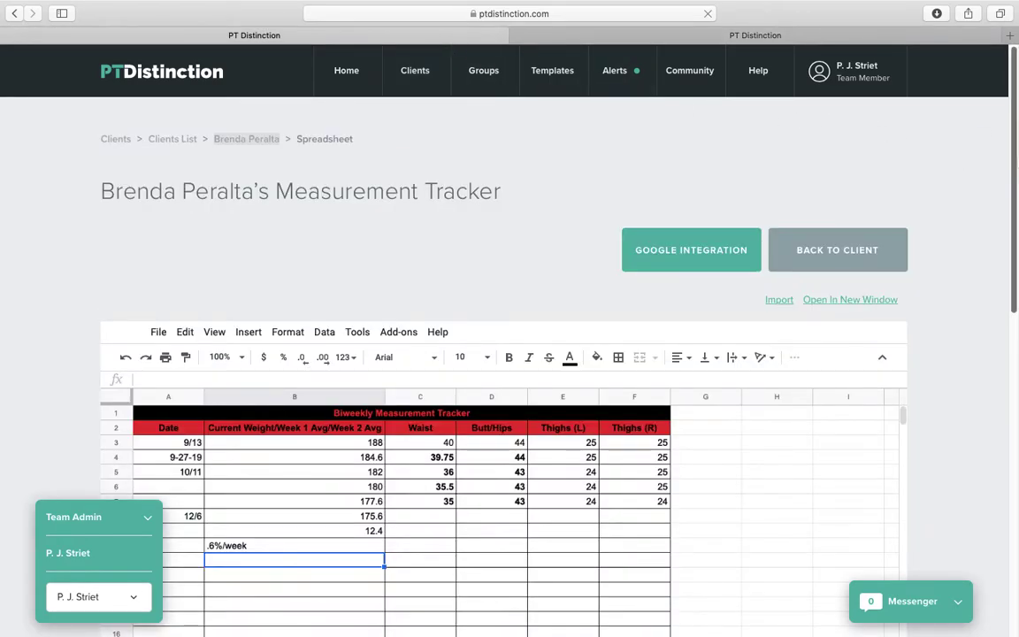
Switch to the client's set-up page showing tracking sheets and live habits.
scroll(1012, 166, "down", 2)
scroll(1012, 167, "down", 1)
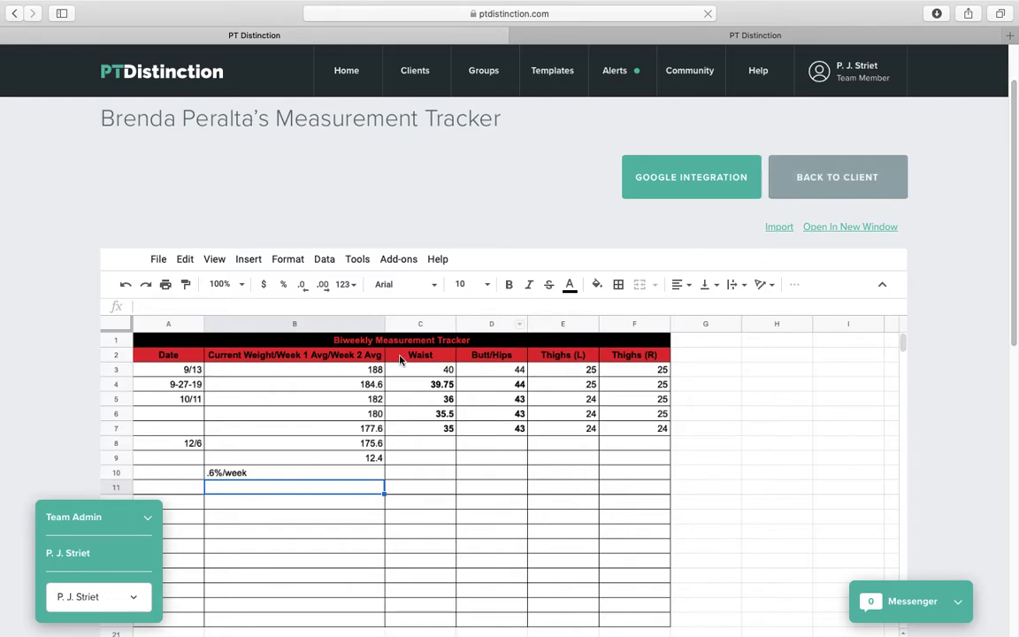
left_click(579, 31)
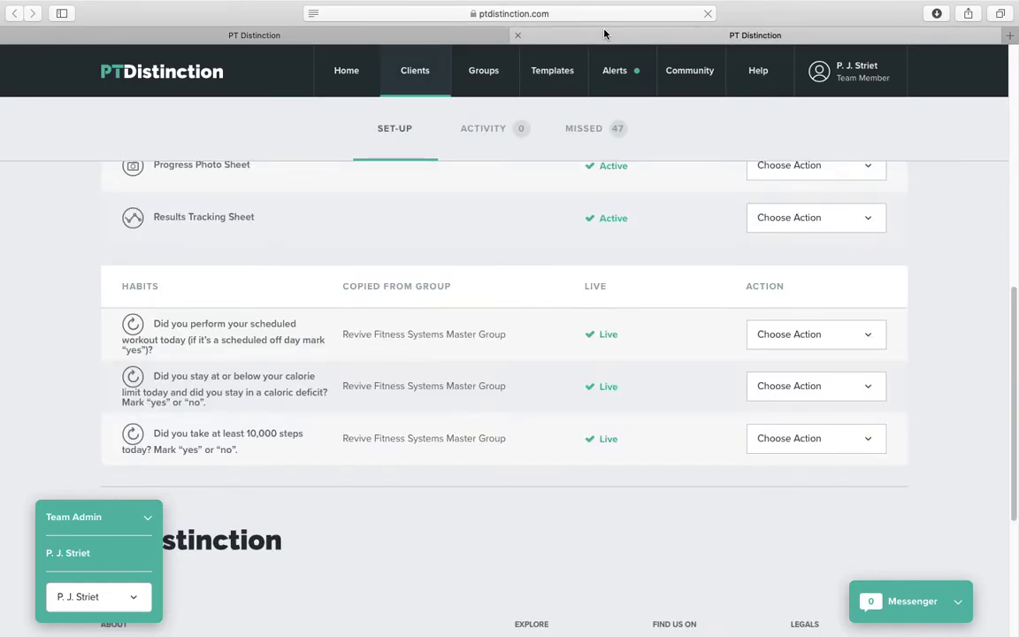
View the calorie-limit habit's stats from 22 Nov 2019 to today (12 yes, 1 no, 1 missed, 86%).
left_click(782, 387)
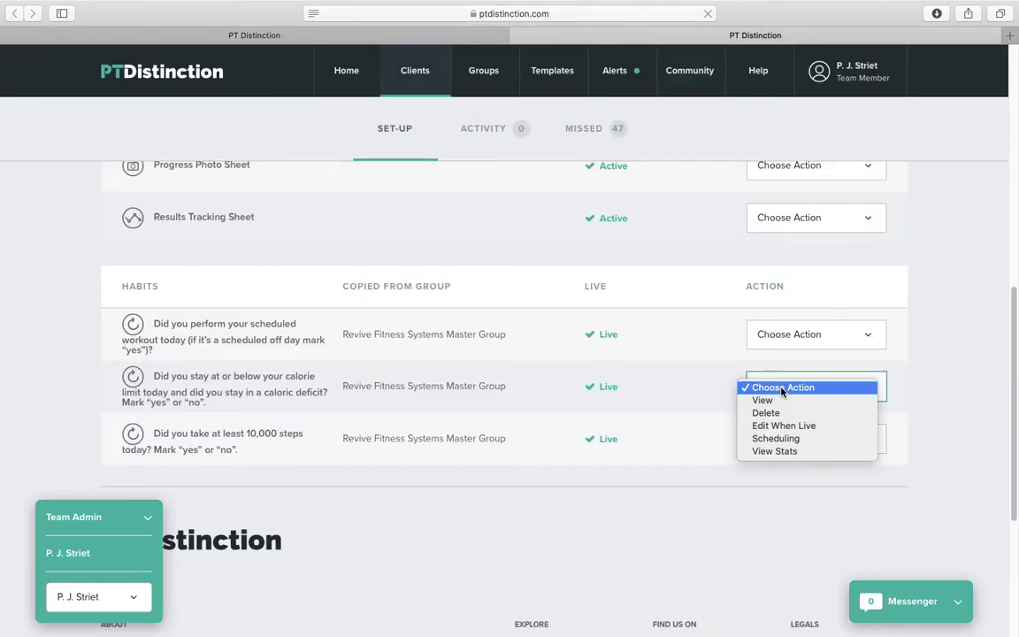
left_click(774, 451)
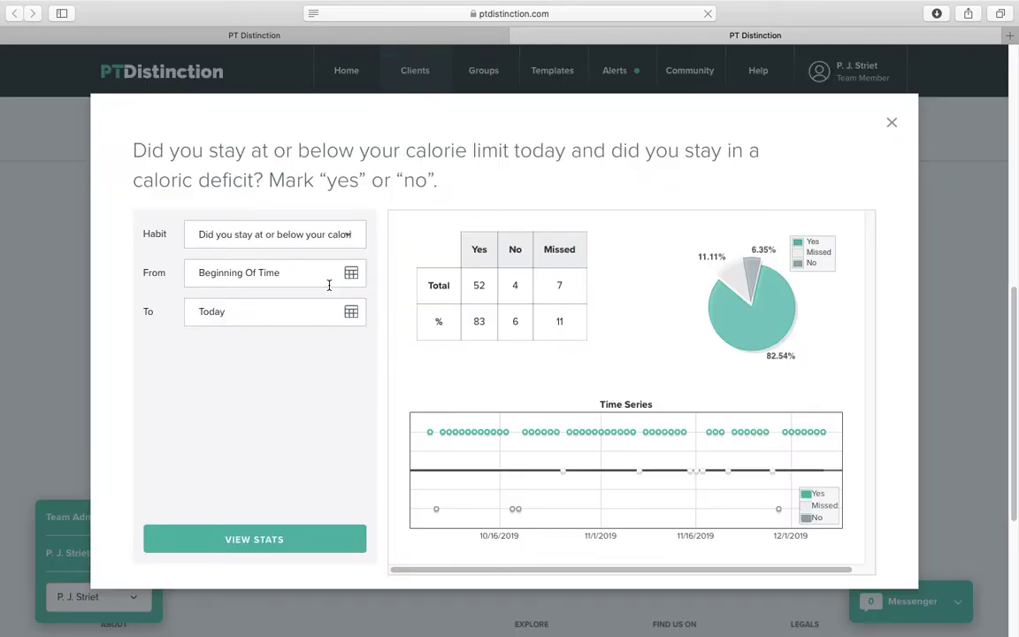
left_click(316, 274)
left_click(257, 303)
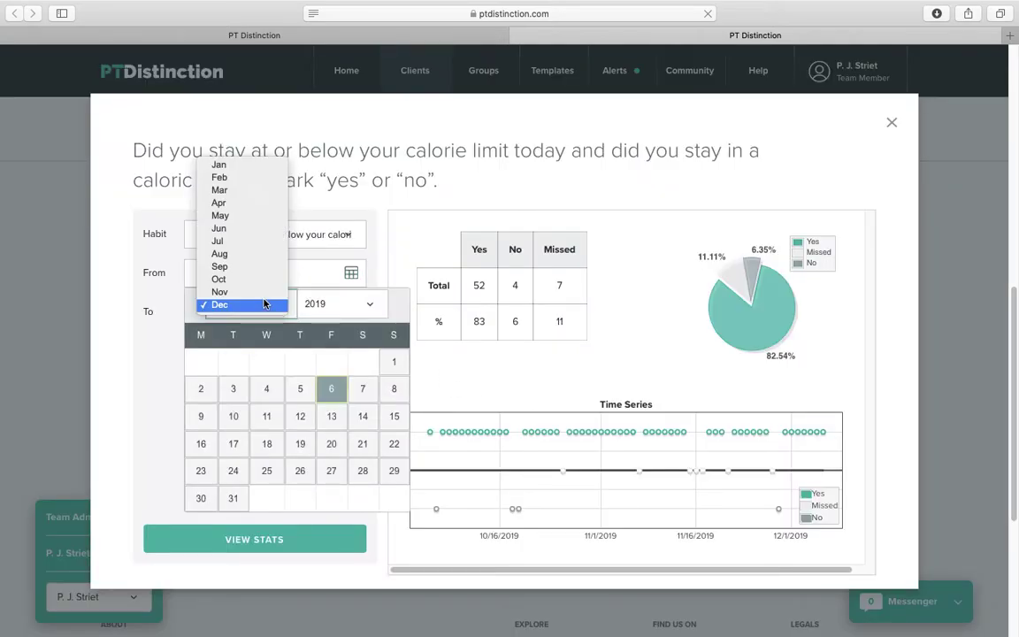
left_click(264, 292)
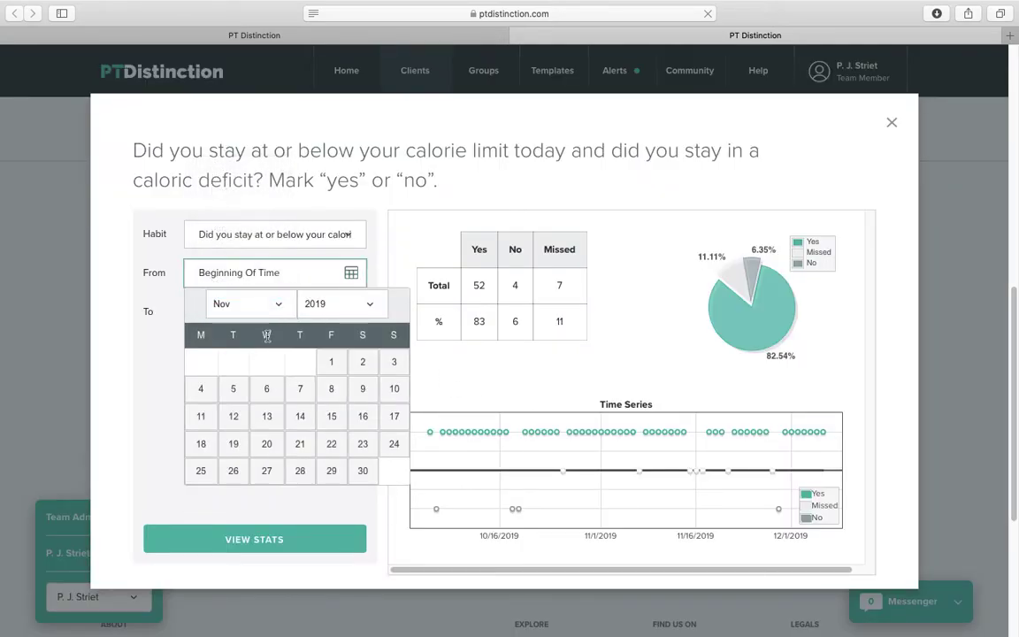
left_click(336, 444)
left_click(325, 539)
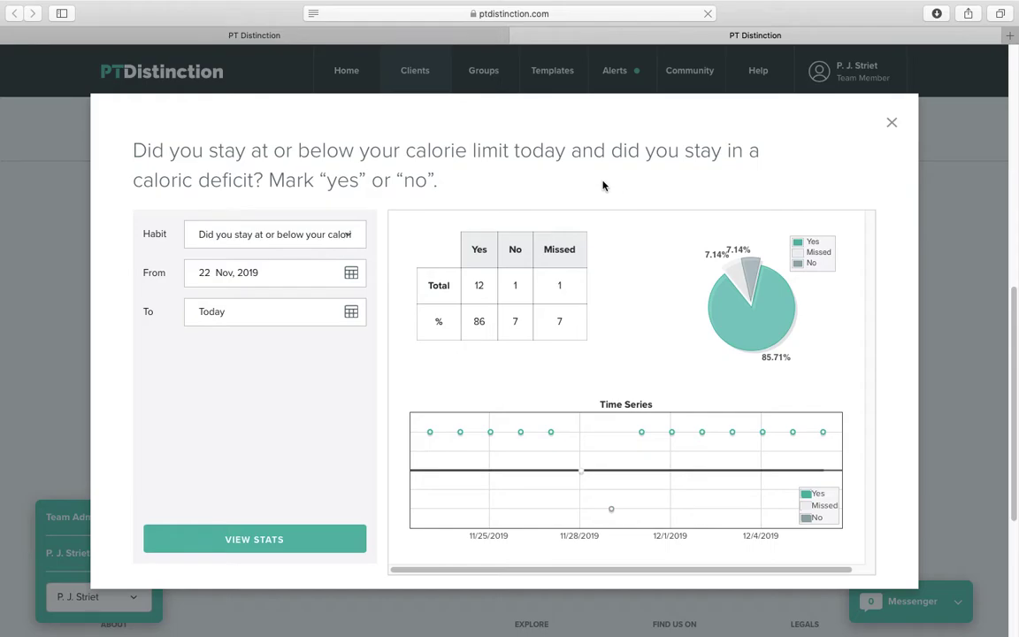
Check the 10,000-steps and scheduled-workout habit stats, then go back to the Measurement Tracker.
left_click(347, 237)
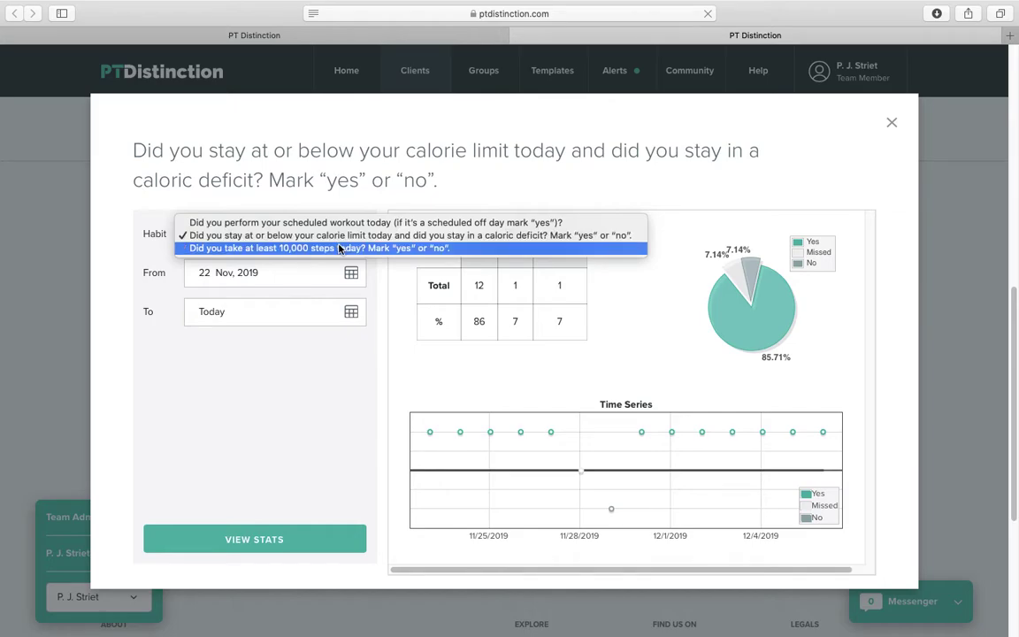
left_click(339, 248)
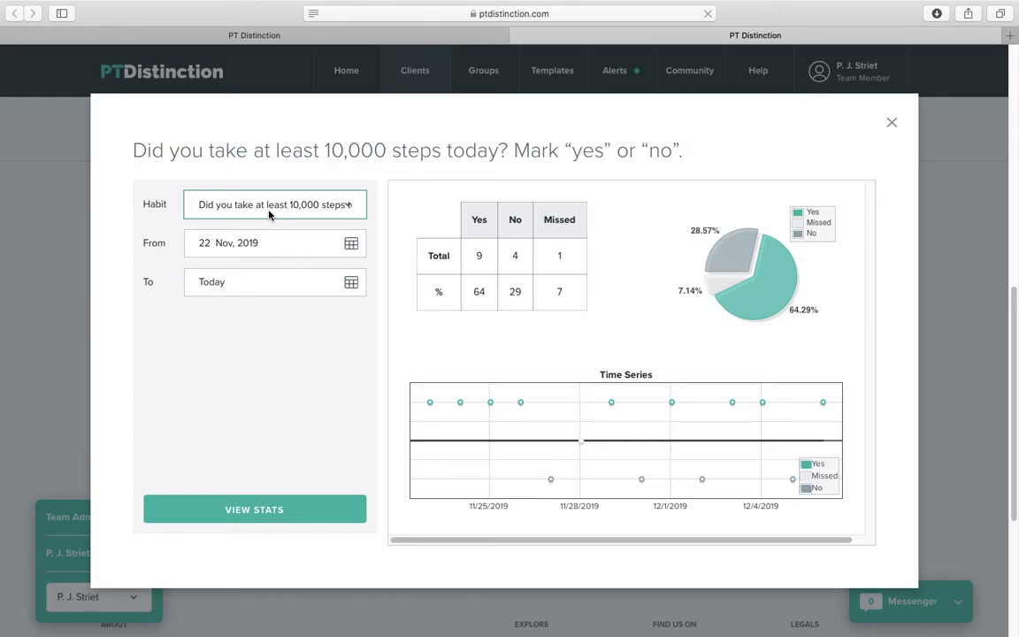
left_click(269, 211)
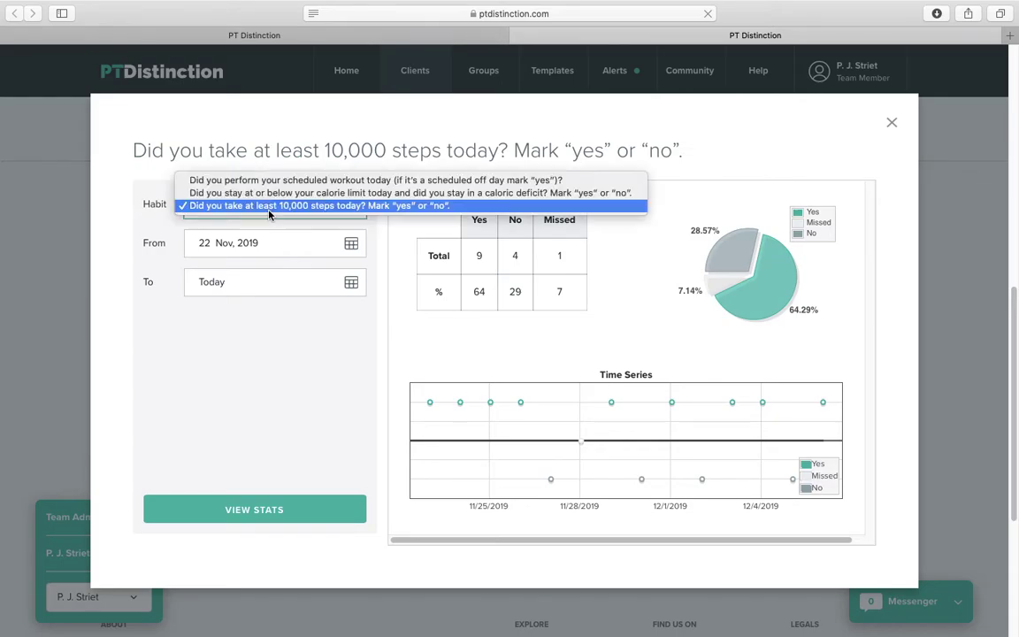
left_click(271, 182)
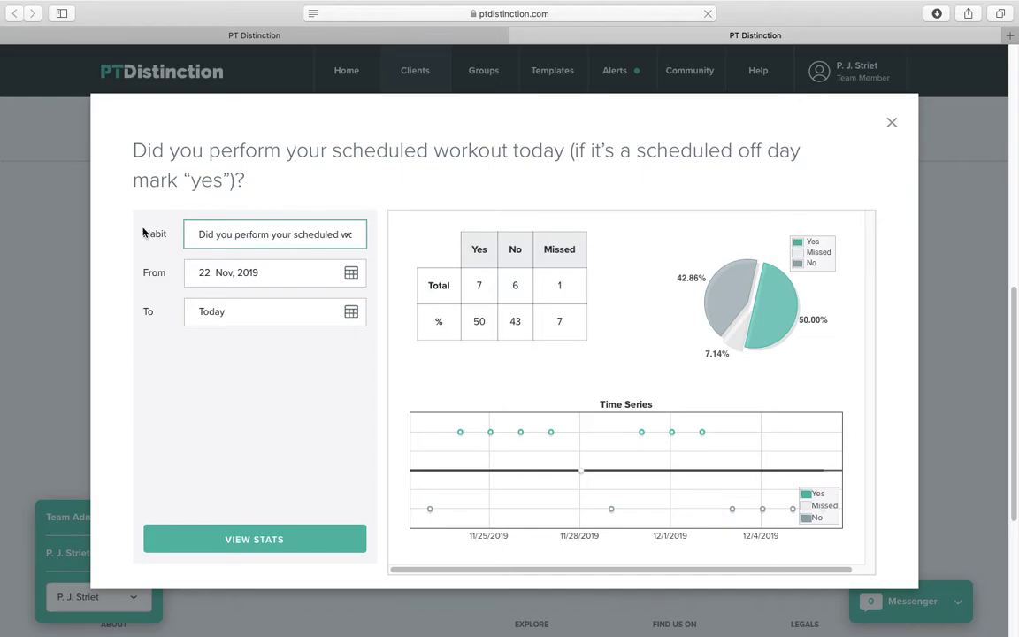
left_click(344, 37)
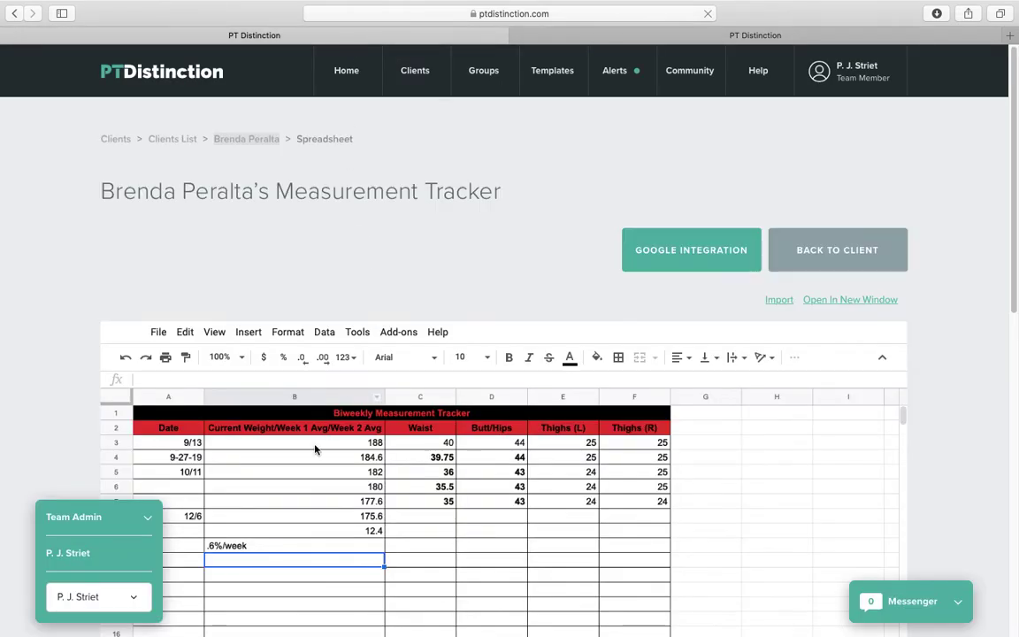
left_click(247, 546)
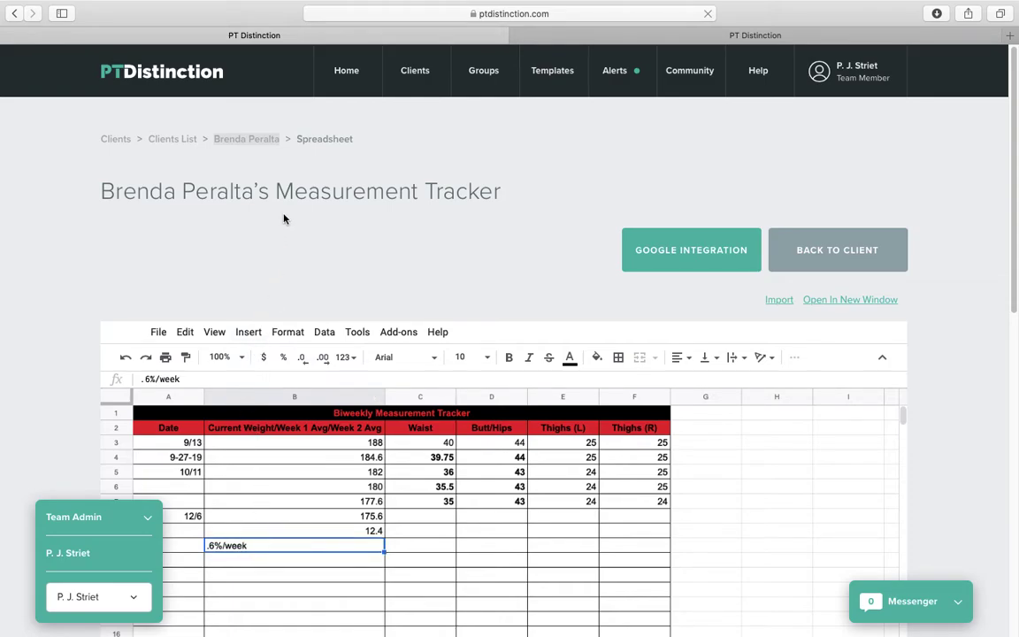
mouse_move(2, 202)
left_click(440, 504)
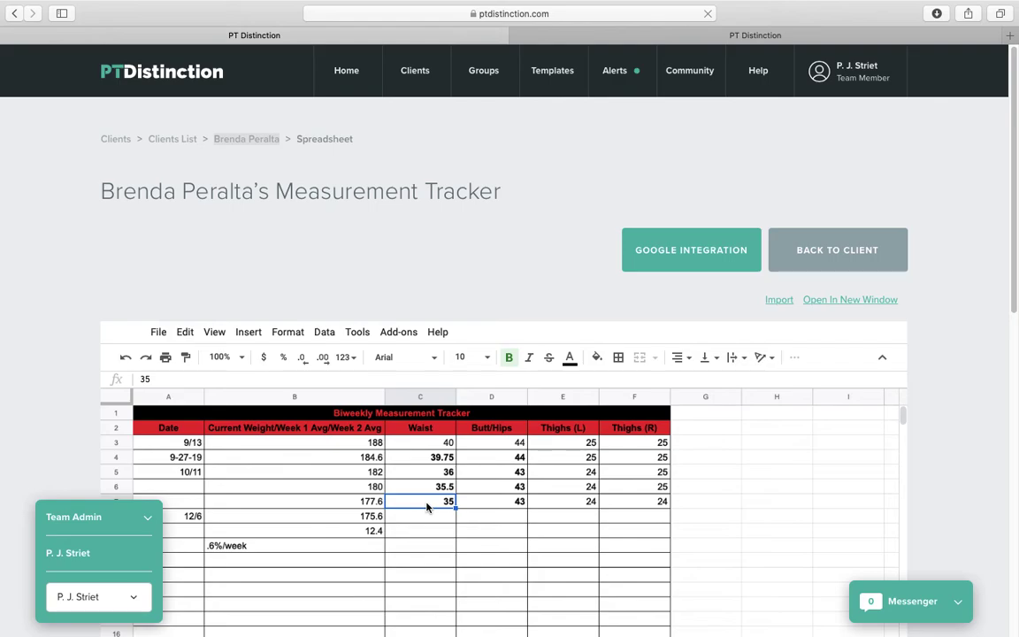
left_click(412, 519)
mouse_move(416, 520)
left_mouse_down()
mouse_move(525, 514)
mouse_move(621, 528)
mouse_move(634, 519)
left_mouse_up()
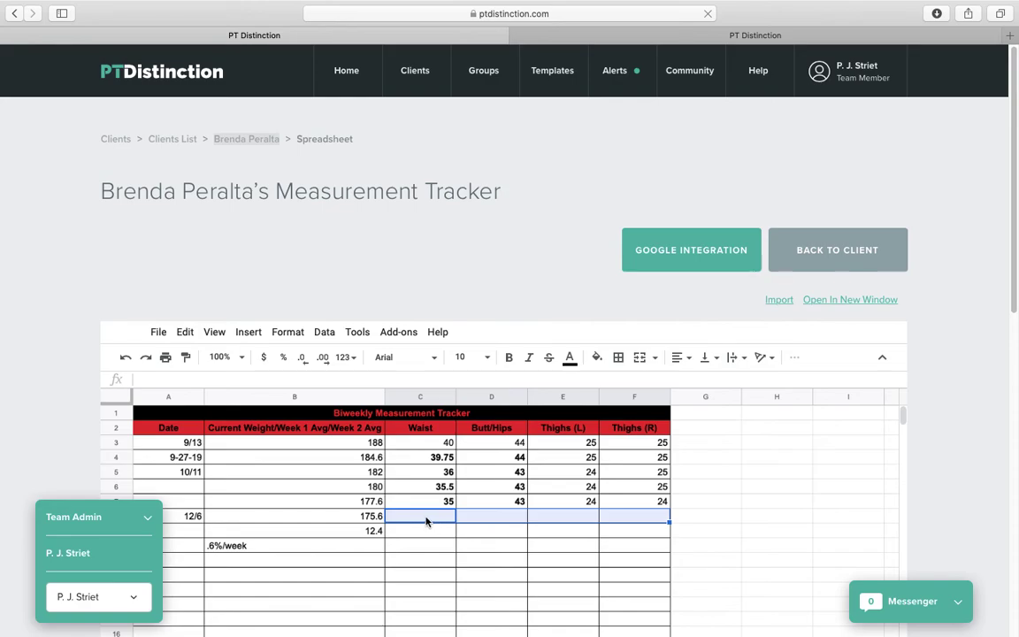
key("Down")
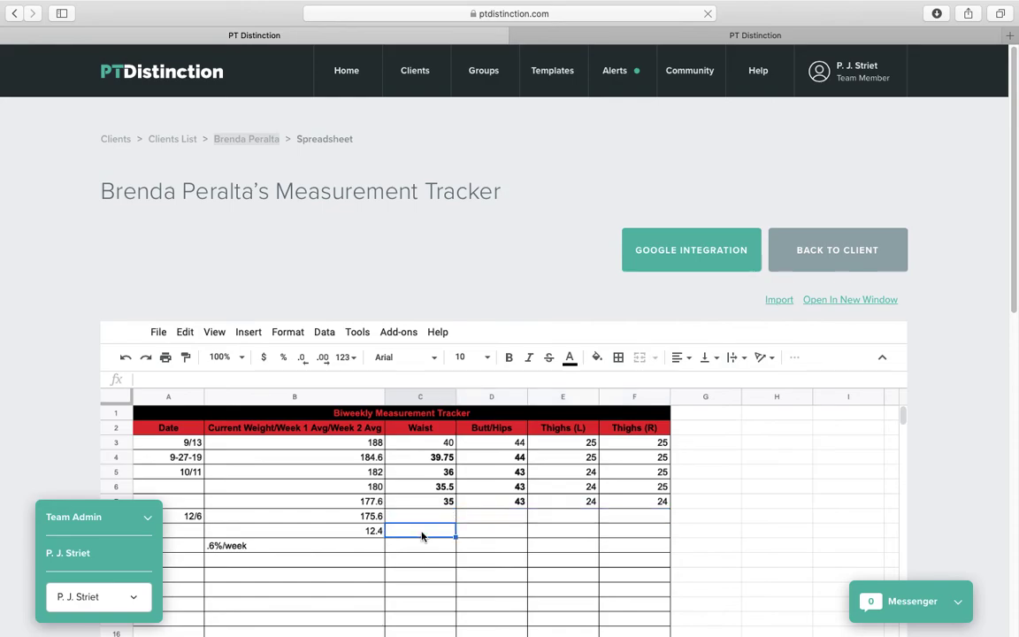
left_click(343, 520)
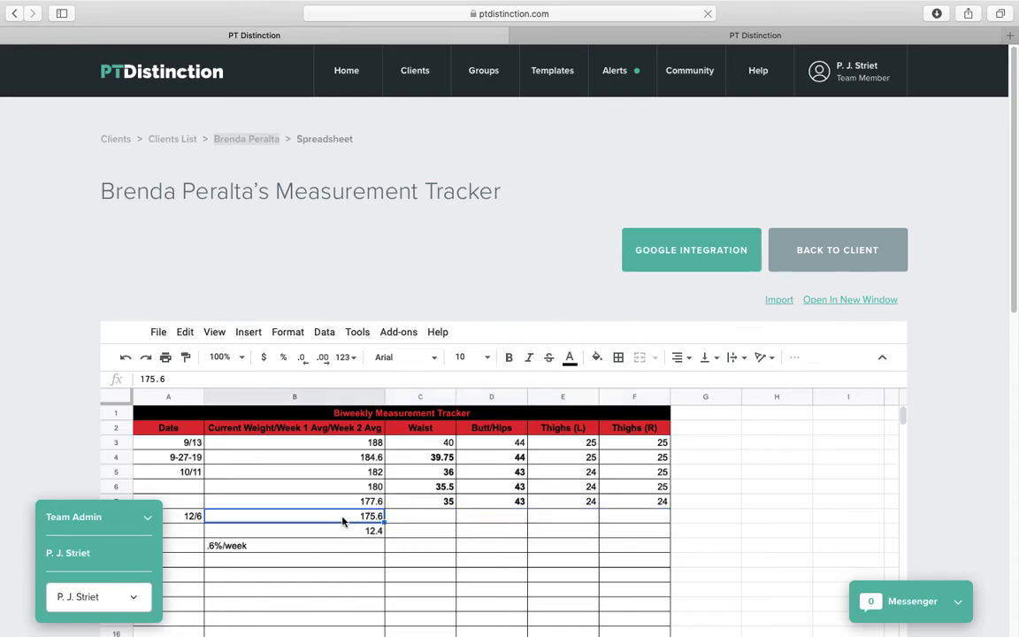
left_click(328, 548)
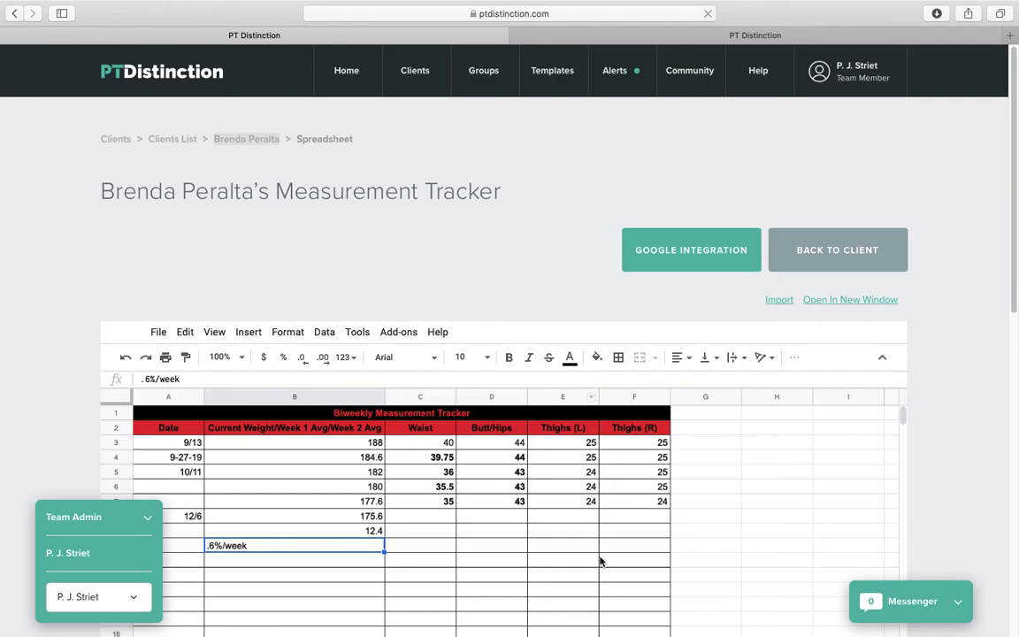
mouse_move(616, 631)
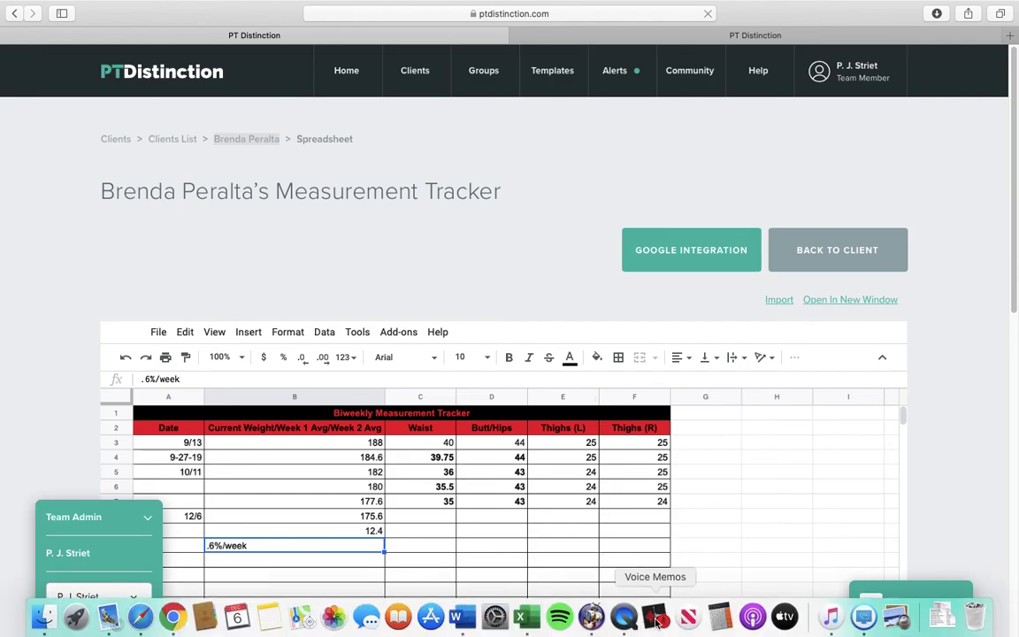